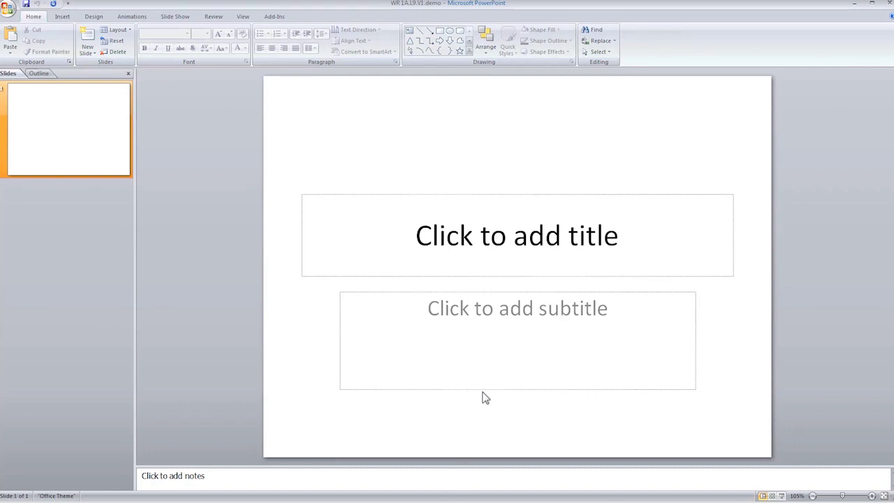
Step: Cut the subtitle placeholder off the title slide
left_click(518, 302)
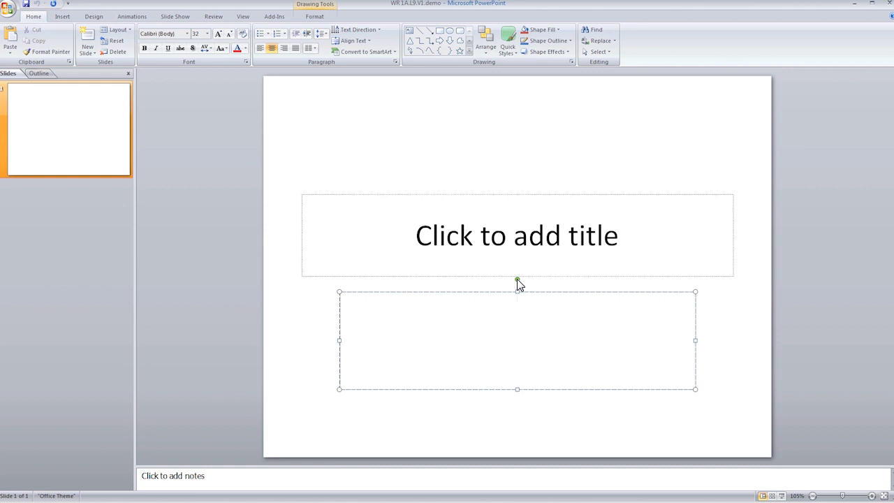
right_click(518, 280)
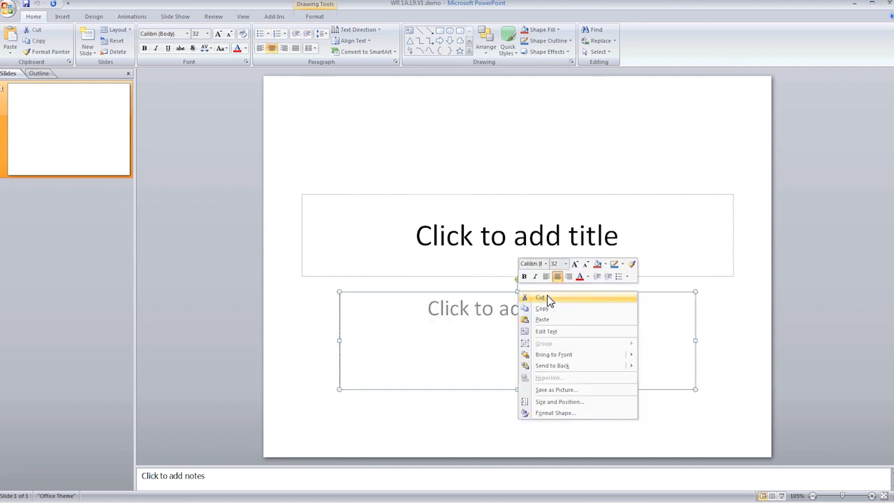
left_click(540, 298)
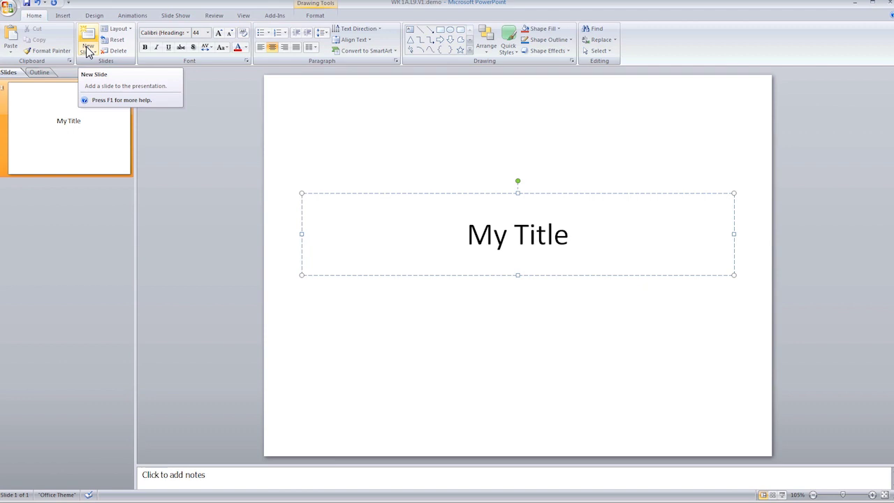
Step: Add four New Slides for five in total, then go back to slide 2
left_click(87, 50)
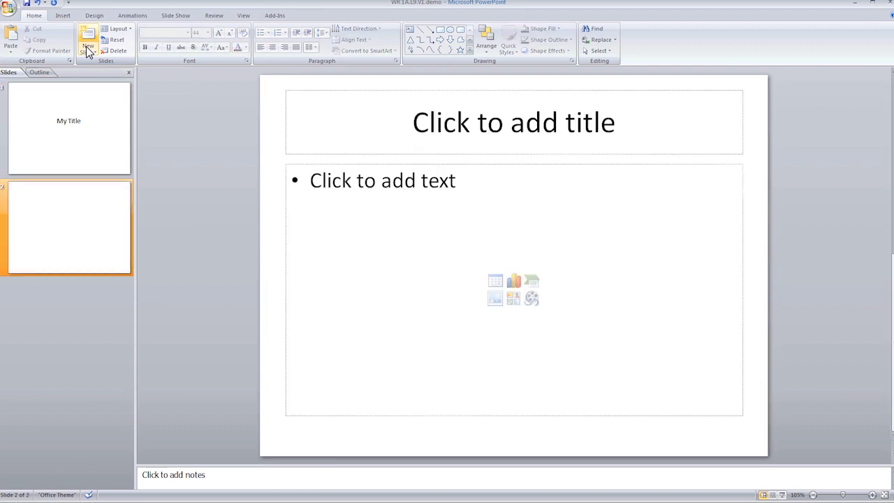
left_click(87, 50)
left_click(88, 50)
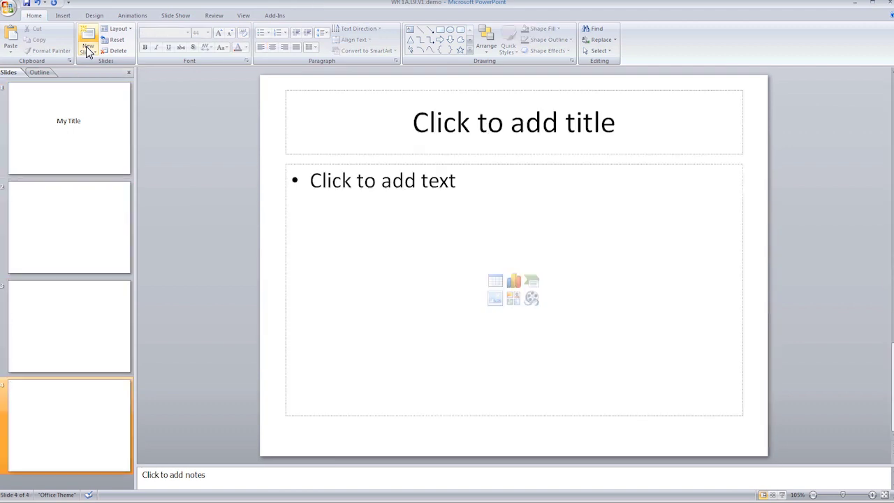
left_click(87, 50)
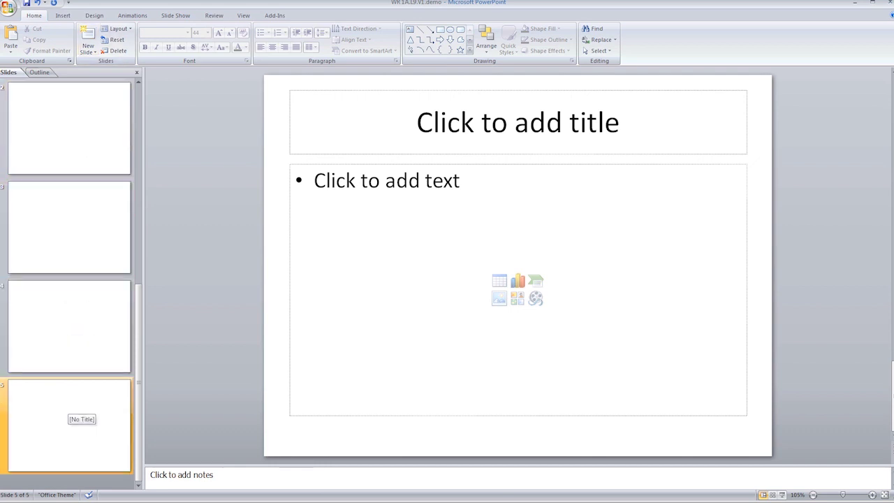
left_click(70, 409)
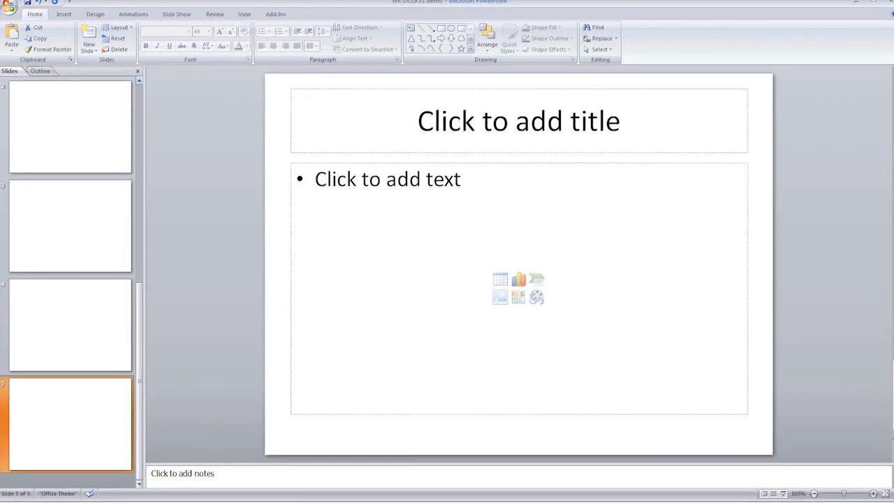
scroll(70, 280, "up", 2)
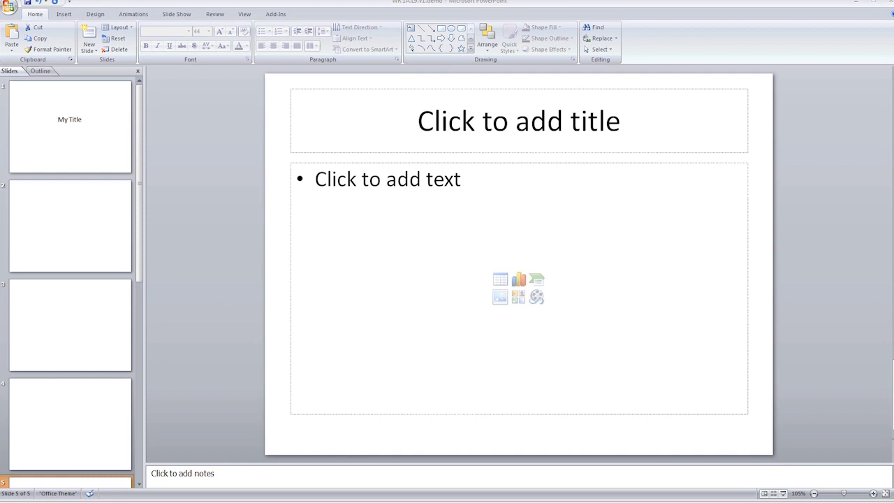
left_click(70, 225)
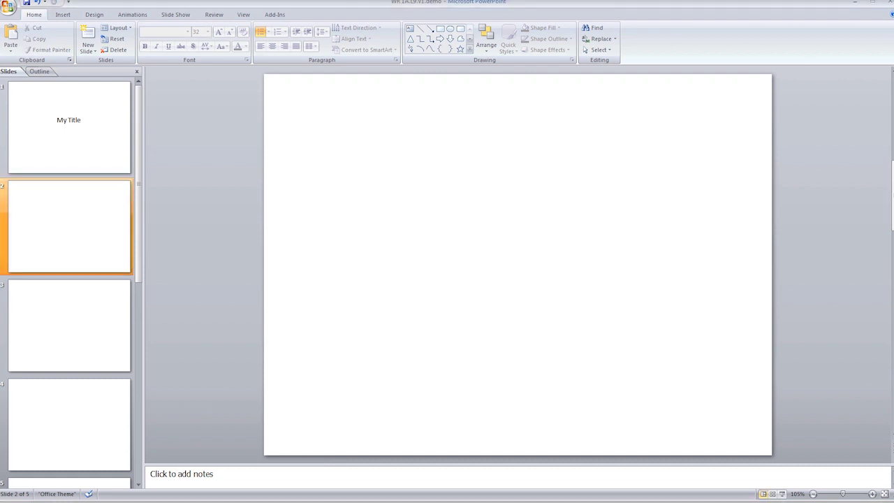
Step: Insert a blue-style WordArt text box on slide 2
left_click(64, 17)
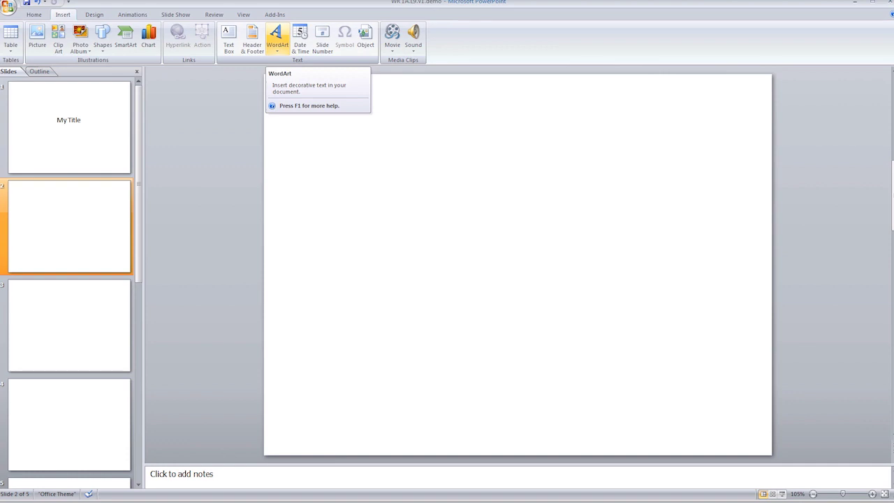
left_click(276, 41)
left_click(280, 156)
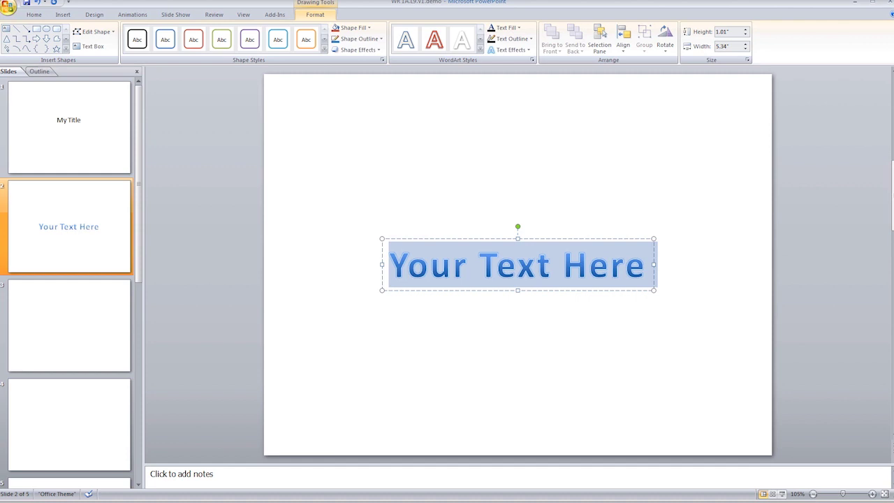
Step: Make the WordArt 32 pt, left-aligned, reading 'When I was seventeen...'
left_click(34, 13)
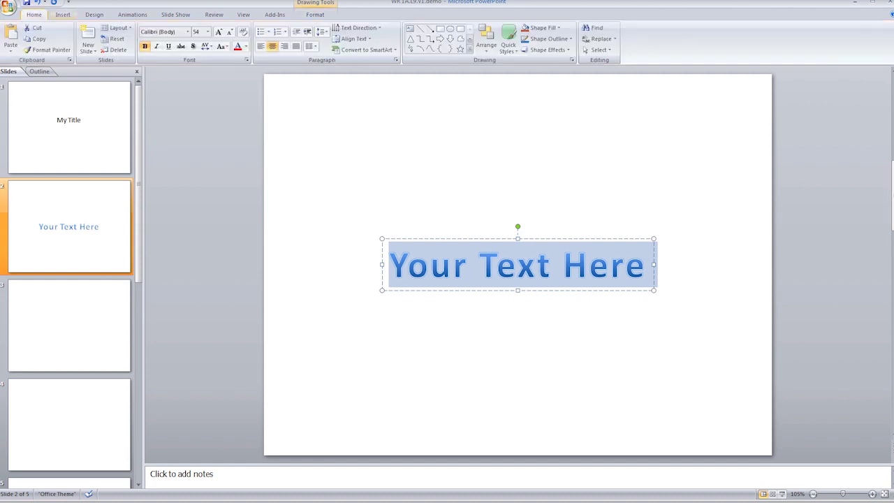
left_click(208, 32)
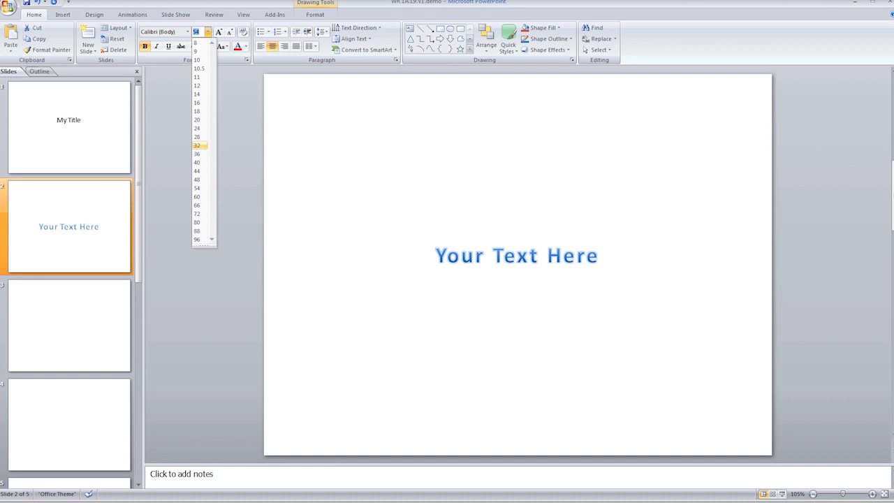
left_click(199, 145)
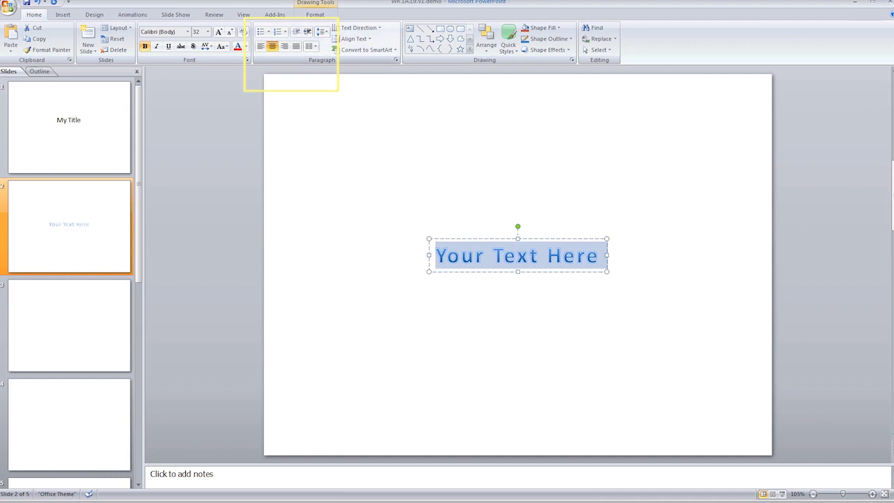
key("ctrl+l")
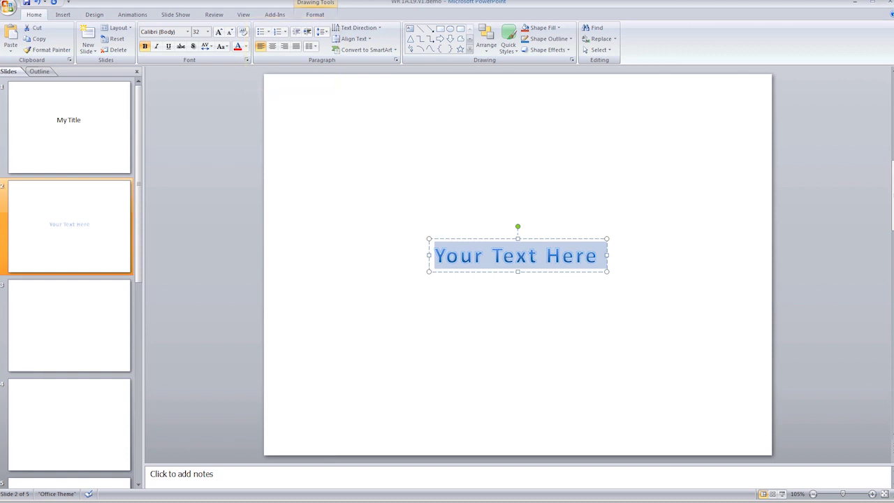
type("When I was sev")
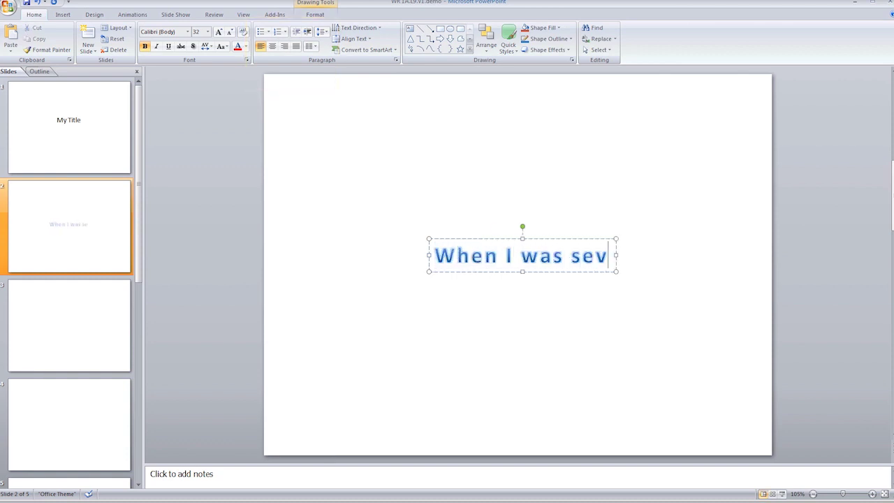
type("enteen")
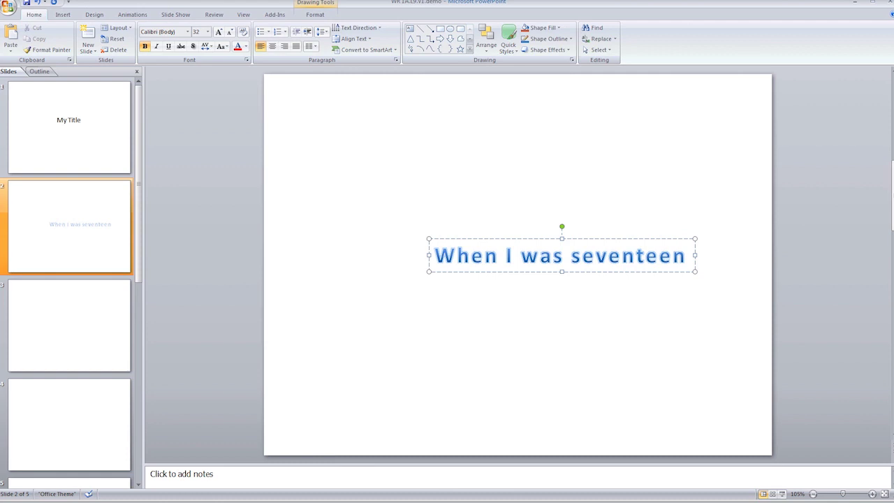
type("...")
key("Escape")
key("Escape")
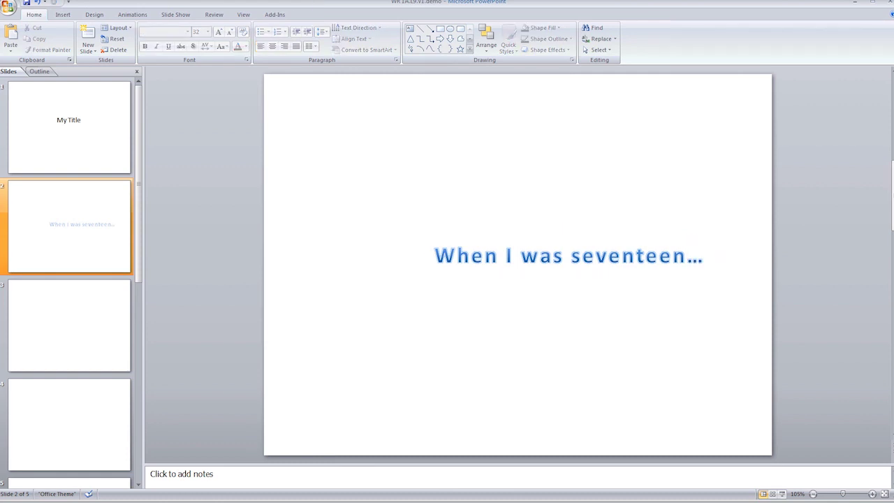
Step: Type '...it was a very good year.' into slide 3's WordArt box
left_click(582, 255)
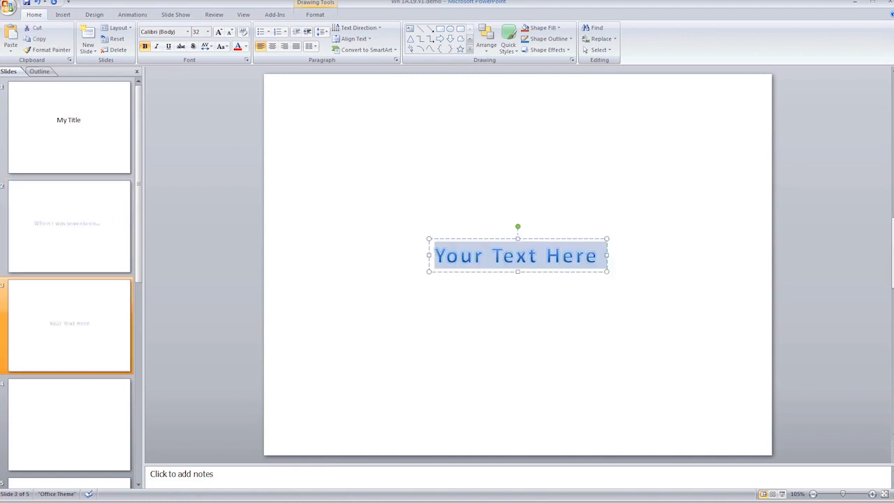
type("...it was a very g")
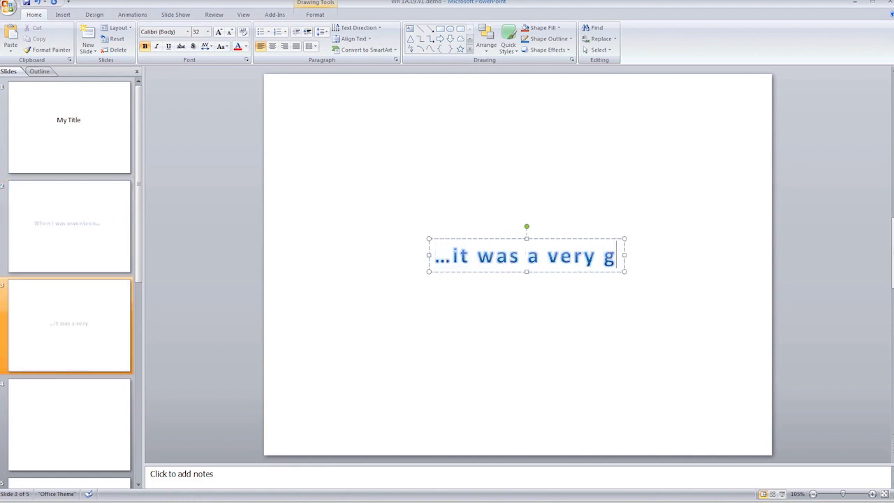
type("ood year.")
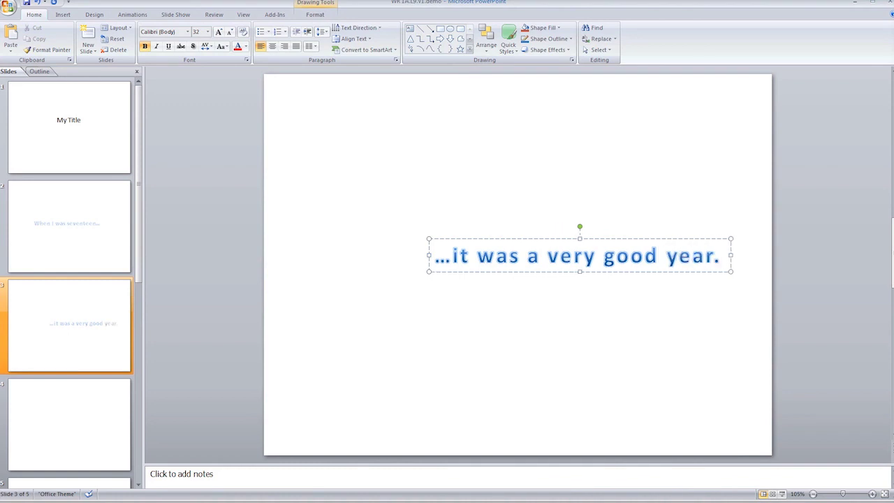
key("Escape")
key("Escape")
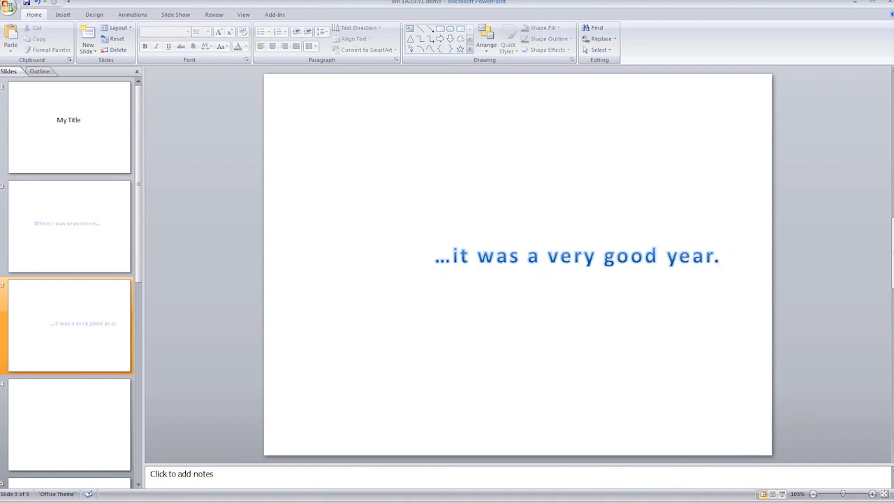
Step: Copy slide 2's 'When I was seventeen...' WordArt and paste it onto slide 4
left_click(69, 226)
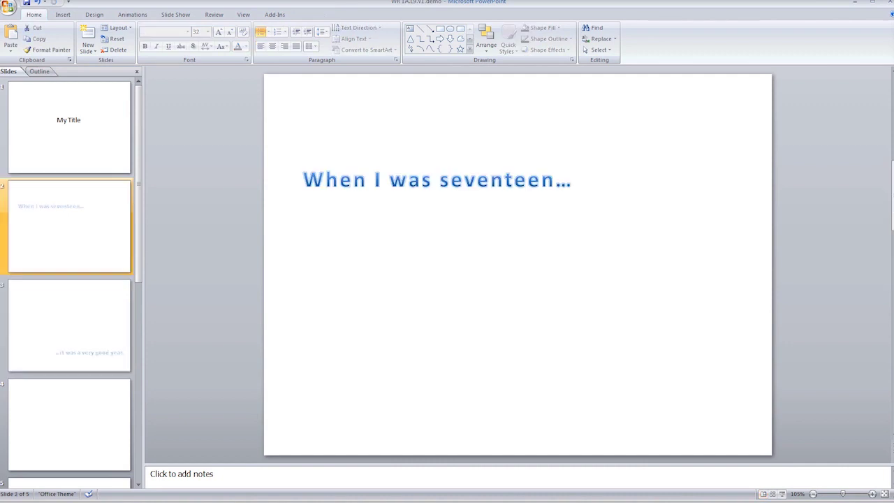
left_click(464, 179)
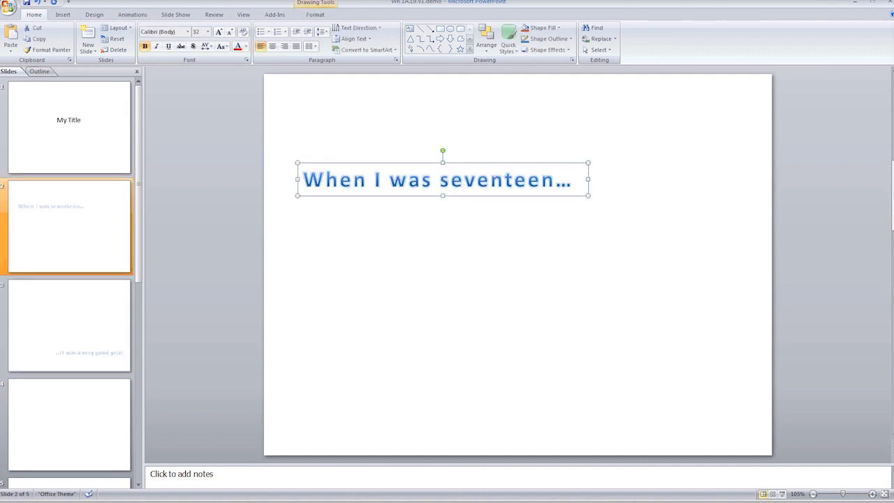
right_click(443, 163)
left_click(466, 181)
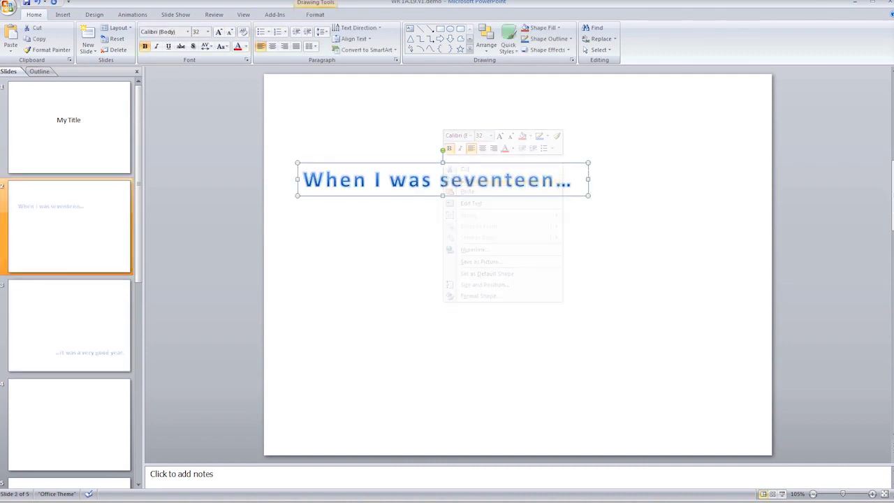
left_click(69, 424)
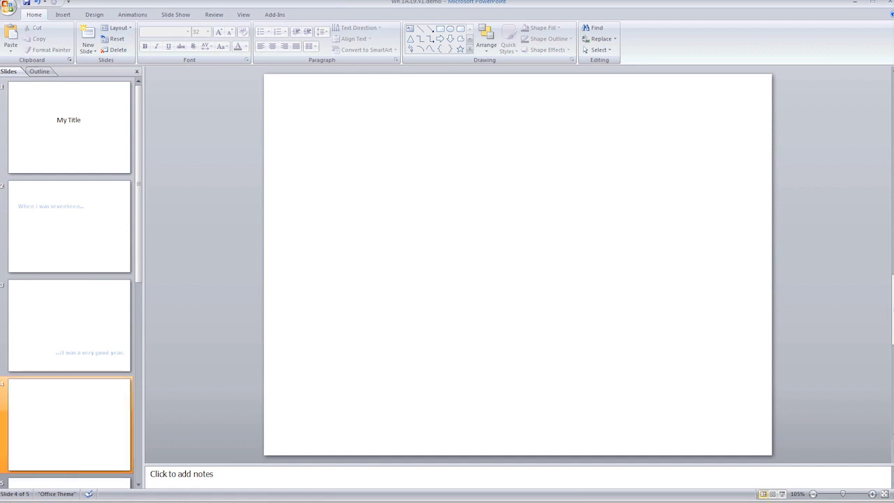
right_click(492, 236)
left_click(517, 264)
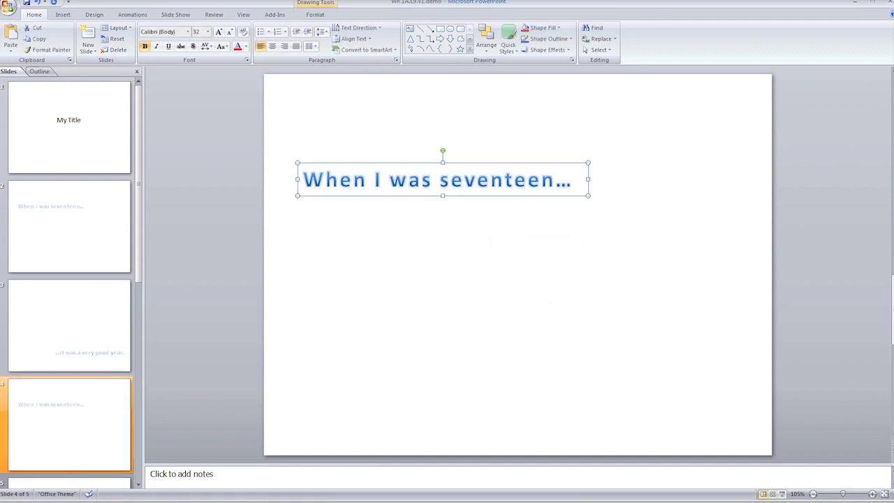
Step: Change slide 4's line to 'When I was seventy-one...' and add a blank fifth slide
left_click(515, 181)
type("y-one")
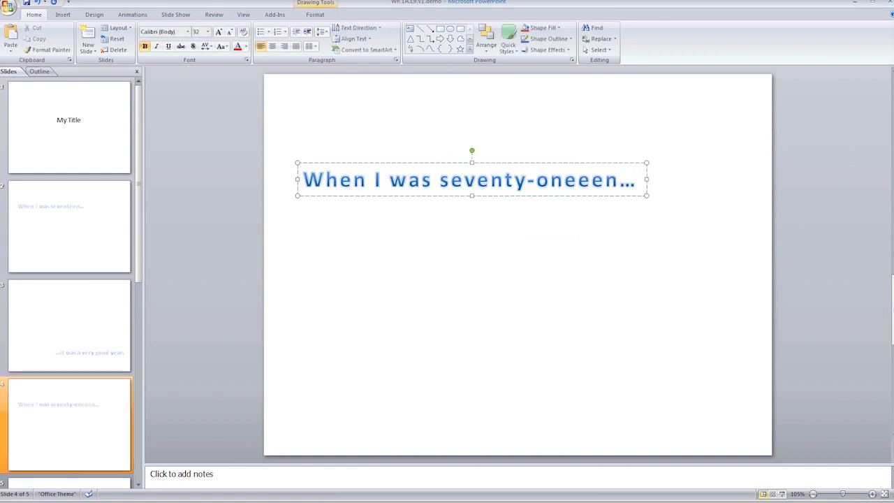
key("Delete")
key("Delete")
key("Delete")
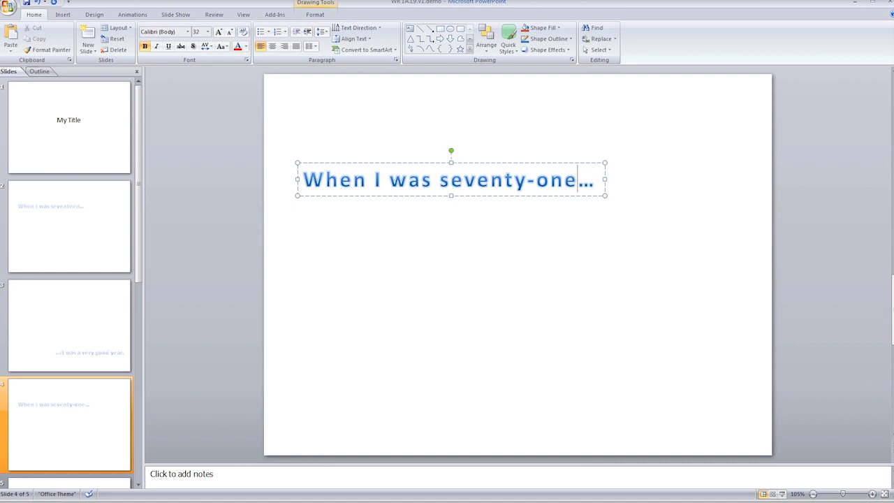
key("ctrl+m")
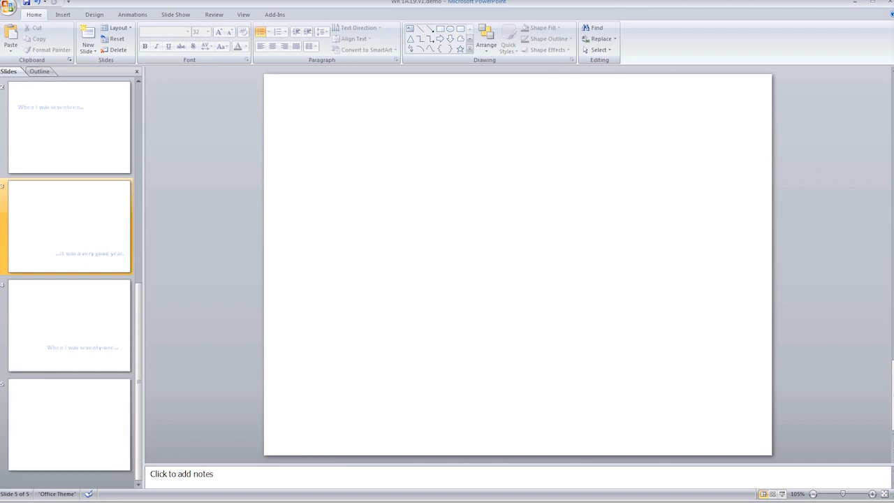
left_click(69, 226)
Step: Center slide 5's line and make it read '...it was a very good year too.'
left_click_drag(606, 361, 507, 257)
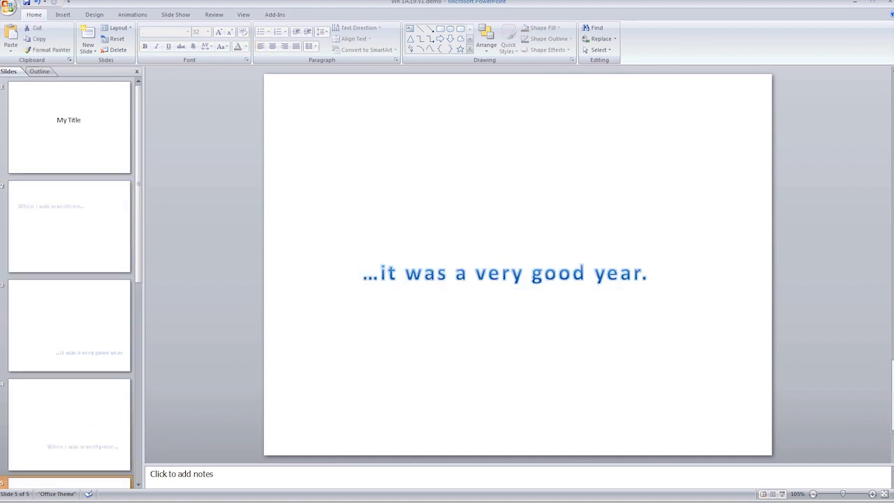
left_click(641, 274)
type("too")
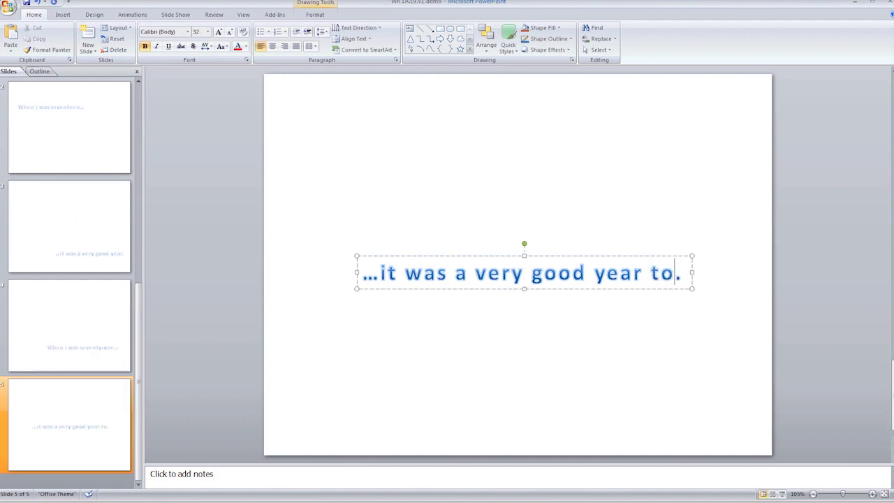
key("Escape")
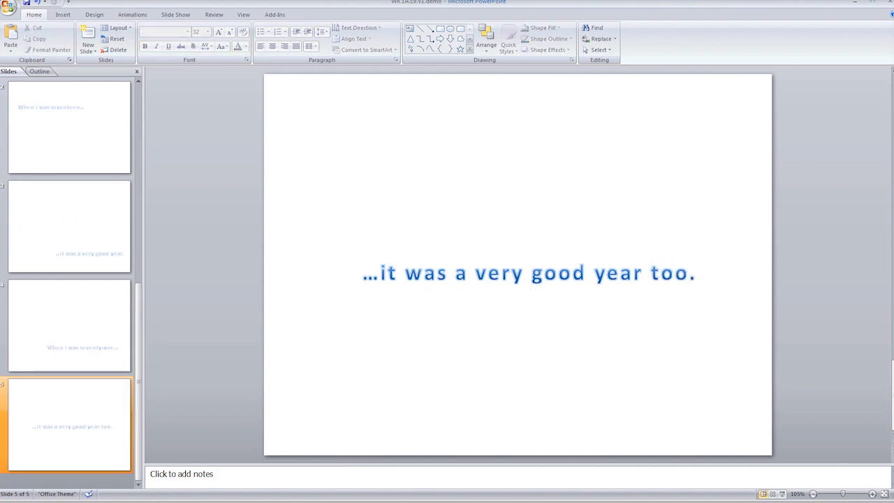
scroll(69, 279, "up", 2)
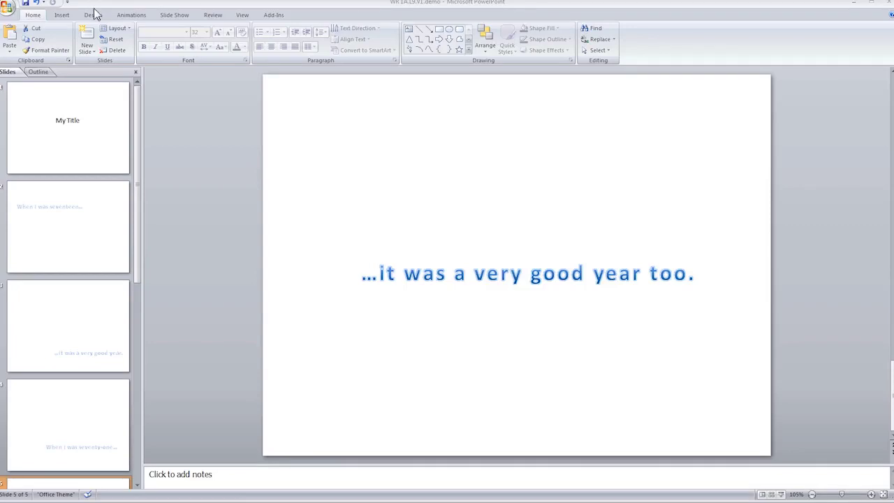
key("Home")
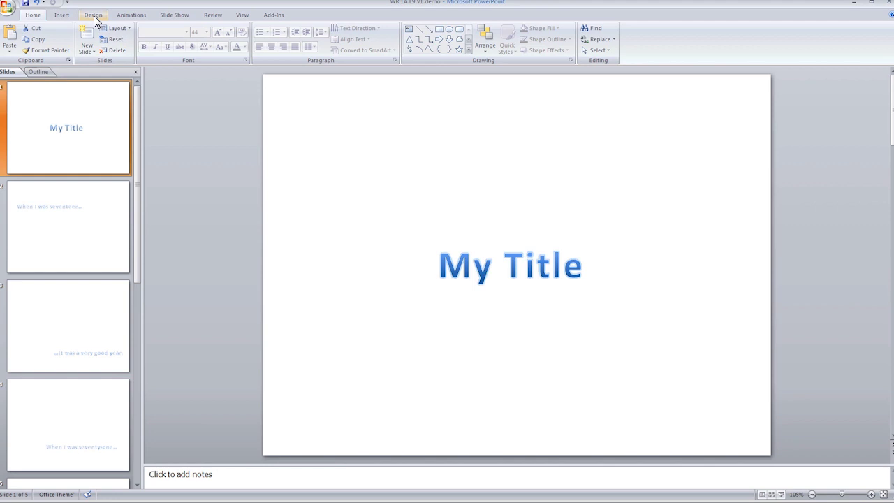
Step: Apply the orange Oriel design theme to all five slides
left_click(93, 15)
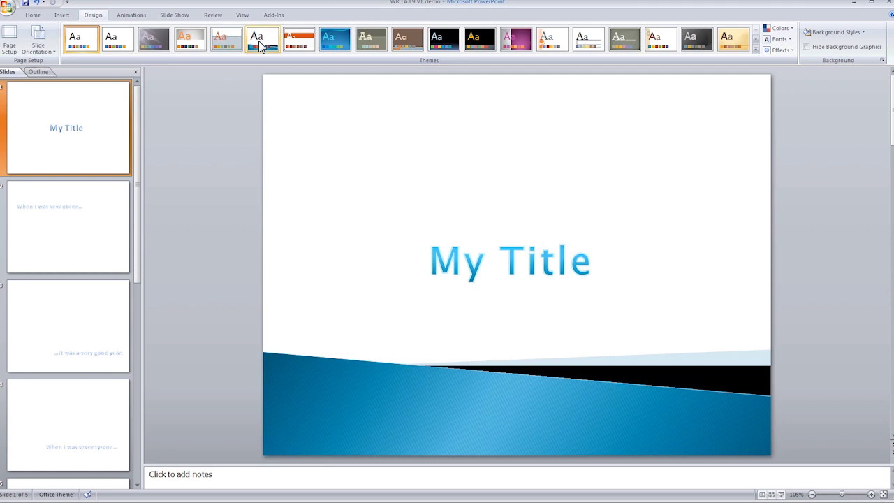
left_click(551, 38)
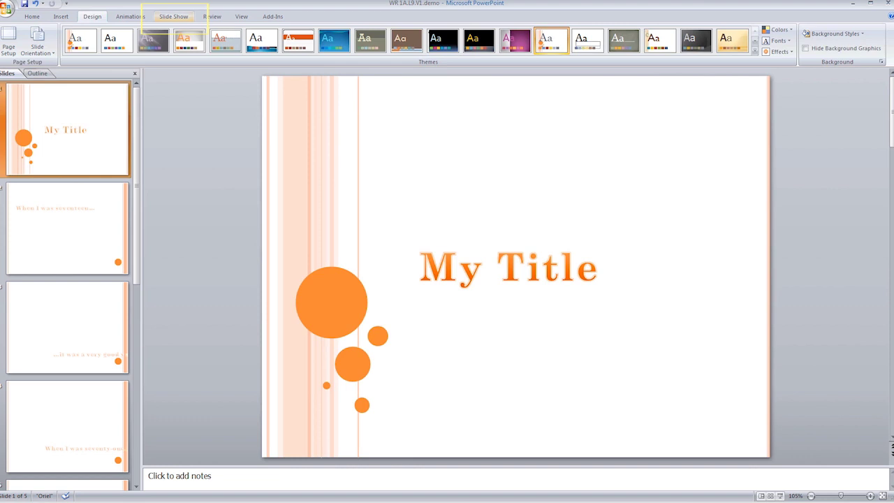
Step: Start the full-screen slide show From Beginning
left_click(173, 16)
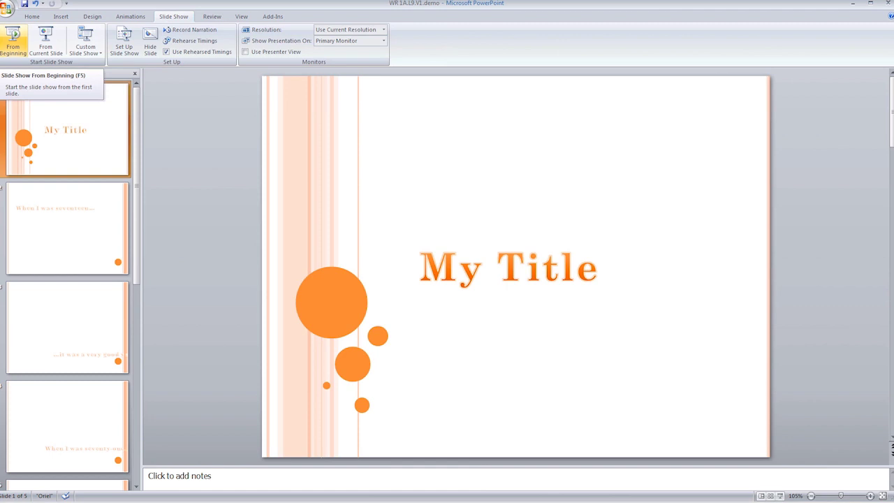
left_click(14, 42)
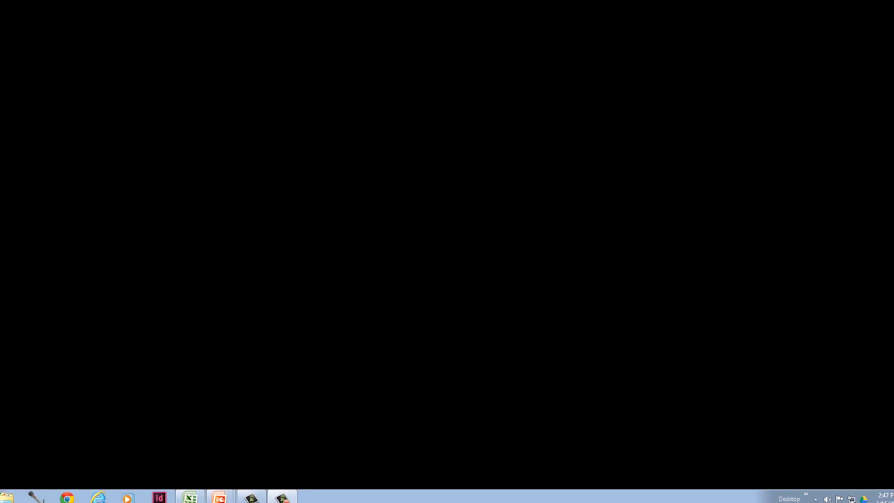